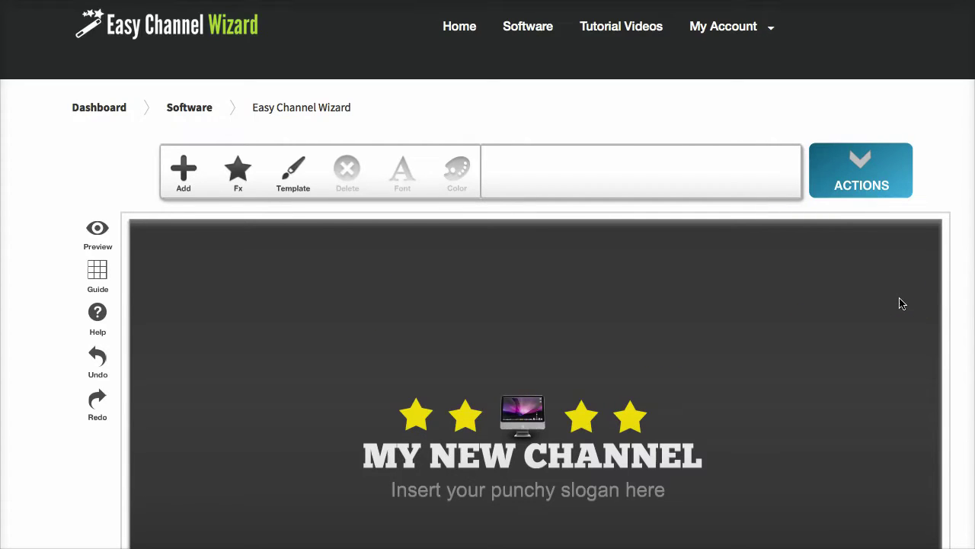
# Step: Select the MY NEW CHANNEL title and browse the font list without changing it
pyautogui.scroll(-2, 902, 303)
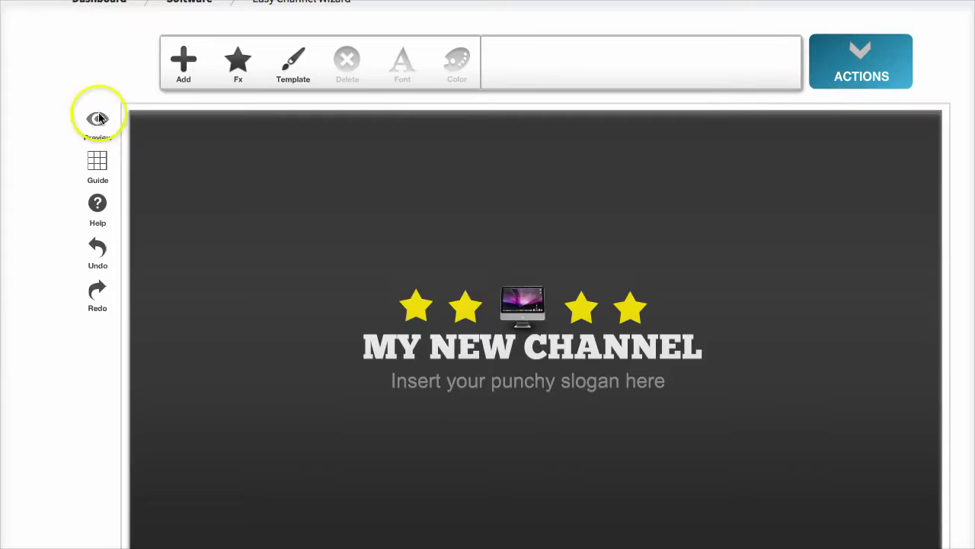
pyautogui.click(423, 347)
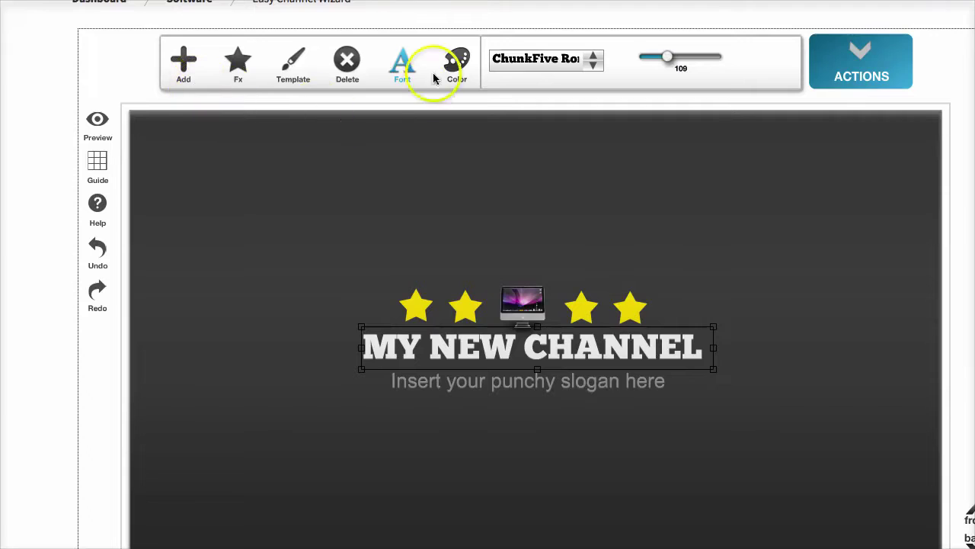
pyautogui.click(601, 70)
pyautogui.scroll(-5, 584, 87)
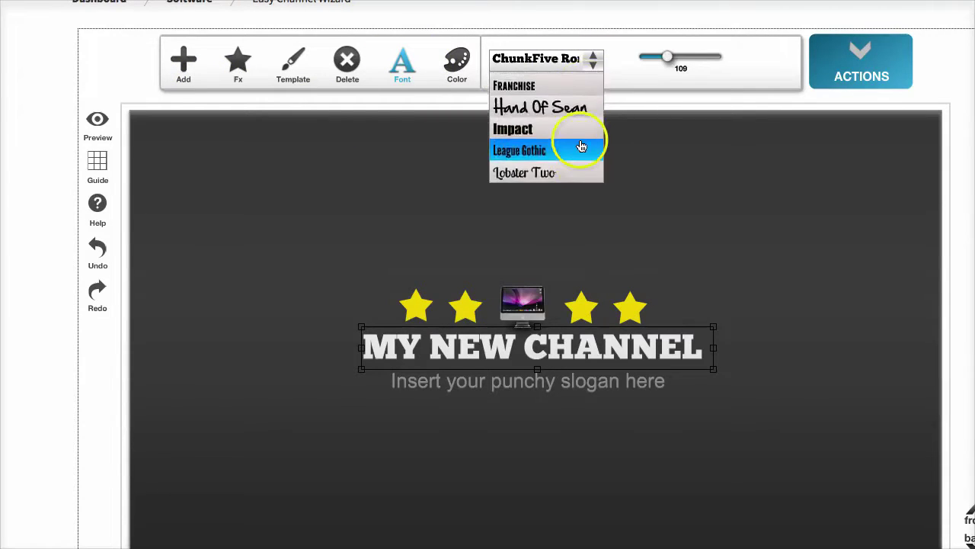
pyautogui.scroll(2, 576, 109)
pyautogui.scroll(-4, 577, 135)
pyautogui.scroll(1, 578, 171)
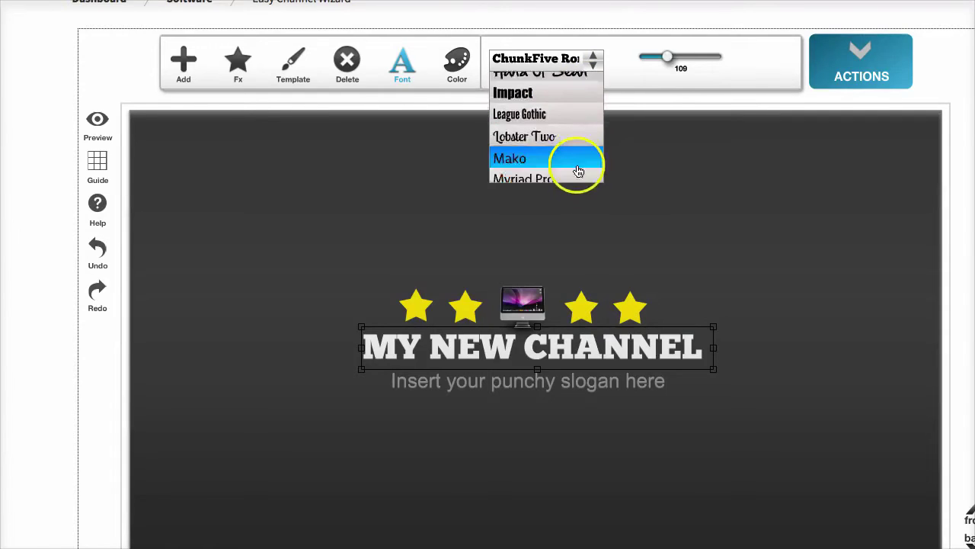
pyautogui.scroll(4, 577, 153)
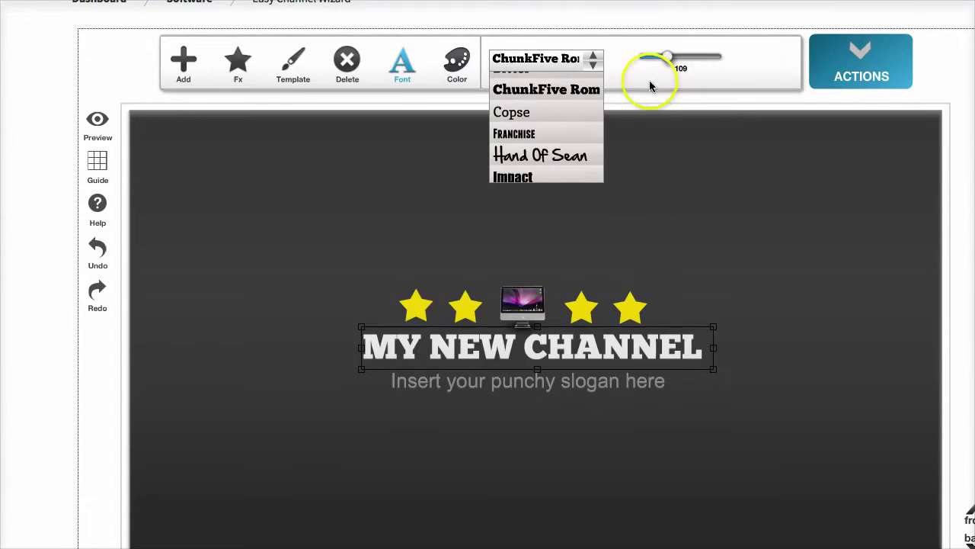
pyautogui.moveTo(660, 349); pyautogui.dragTo(660, 348)
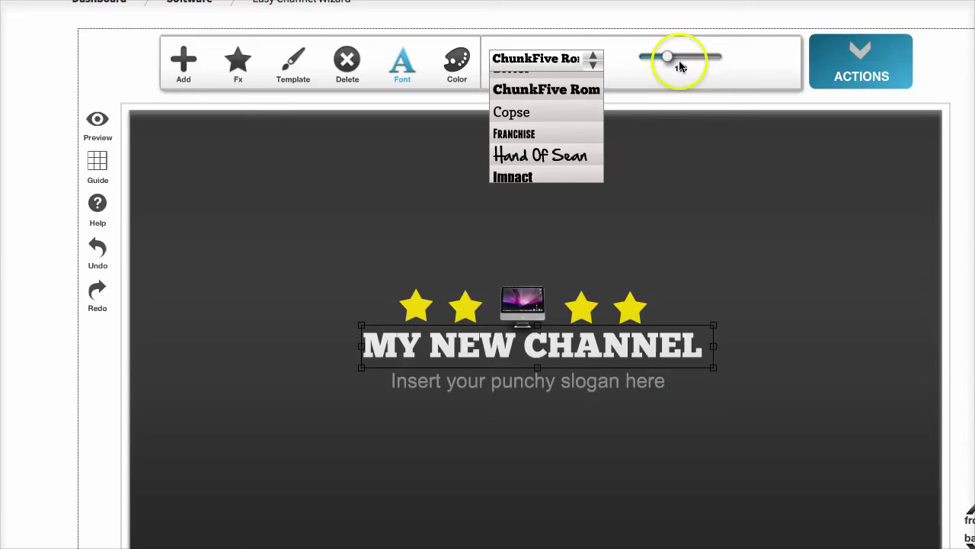
pyautogui.click(279, 183)
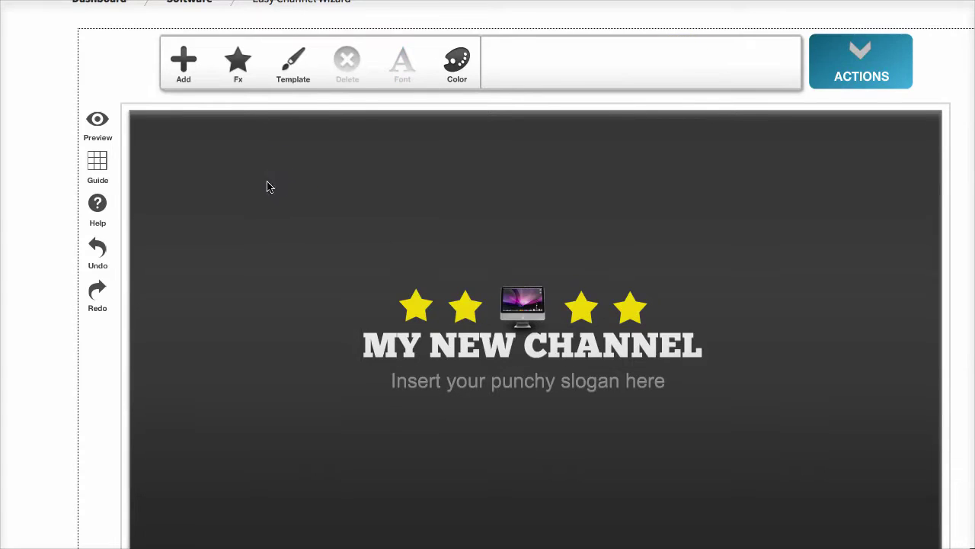
# Step: Browse the banner effects: background patterns, lighting effects and social icon styles
pyautogui.click(245, 70)
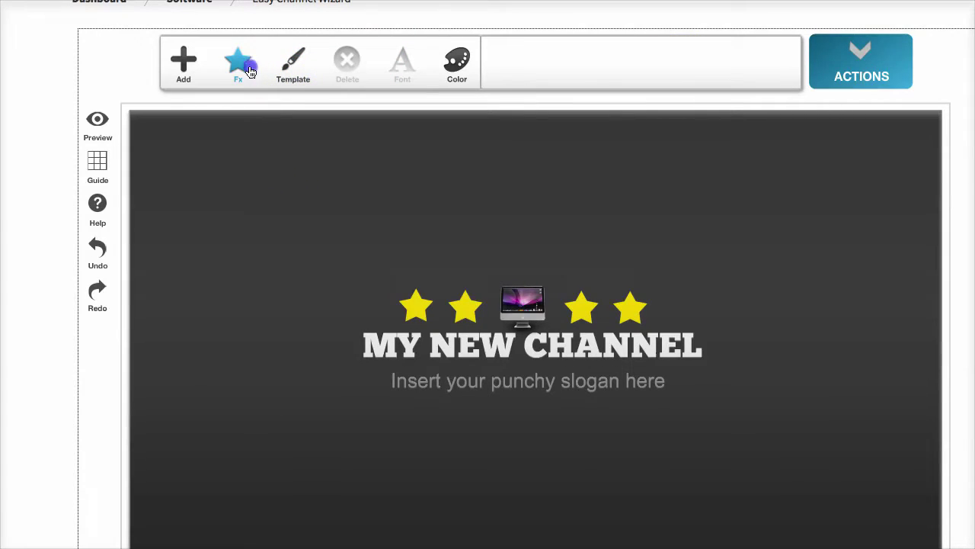
pyautogui.click(524, 70)
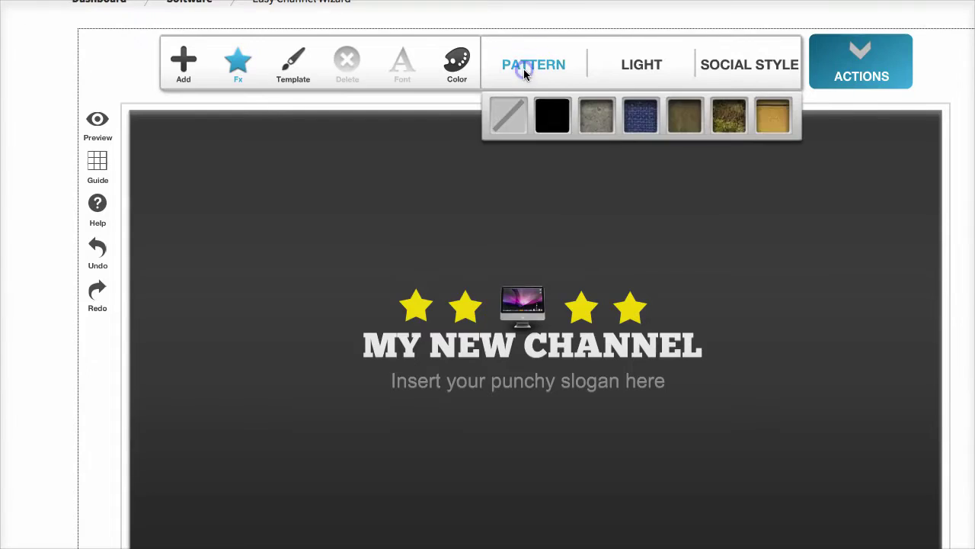
pyautogui.click(639, 68)
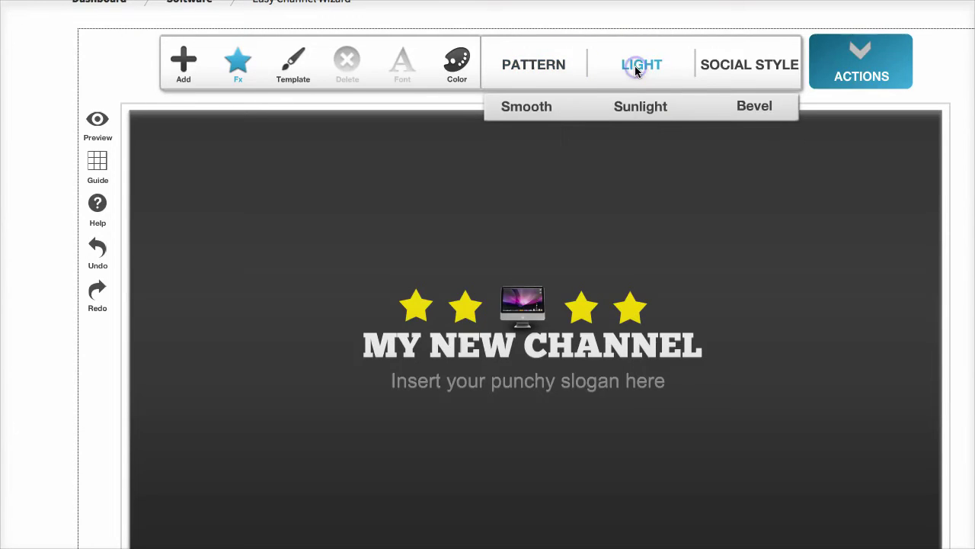
pyautogui.click(741, 64)
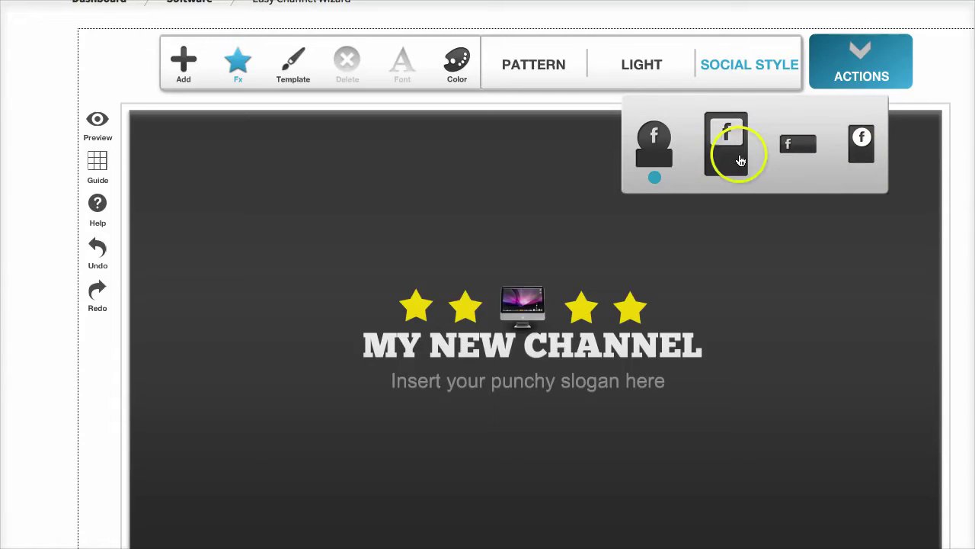
# Step: Preview the MY NEW CHANNEL banner across device mockups from ACTIONS > PREVIEW
pyautogui.click(449, 168)
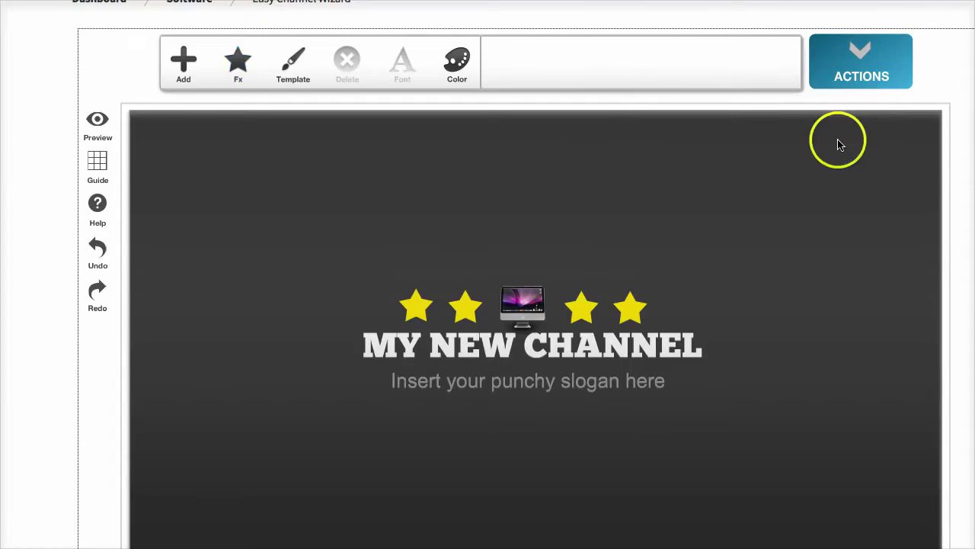
pyautogui.click(865, 73)
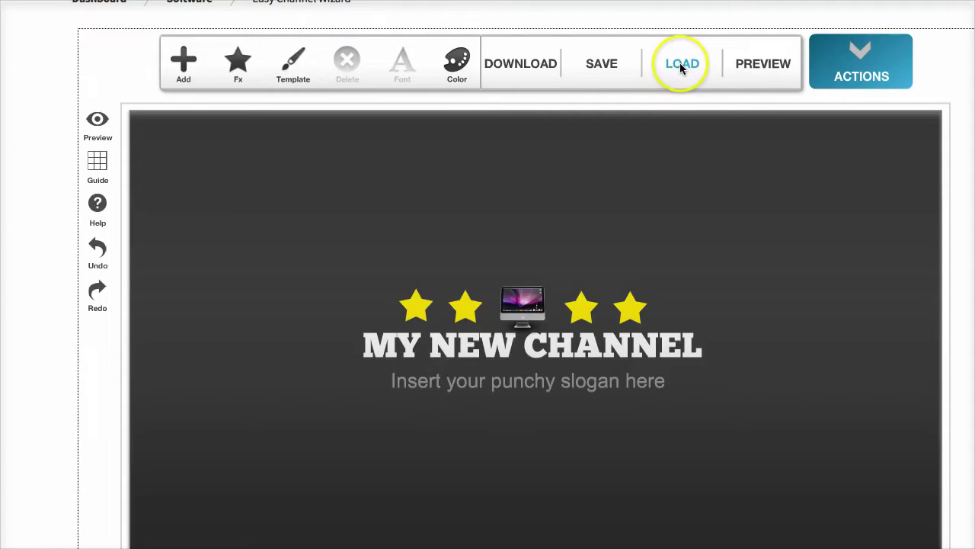
pyautogui.click(774, 66)
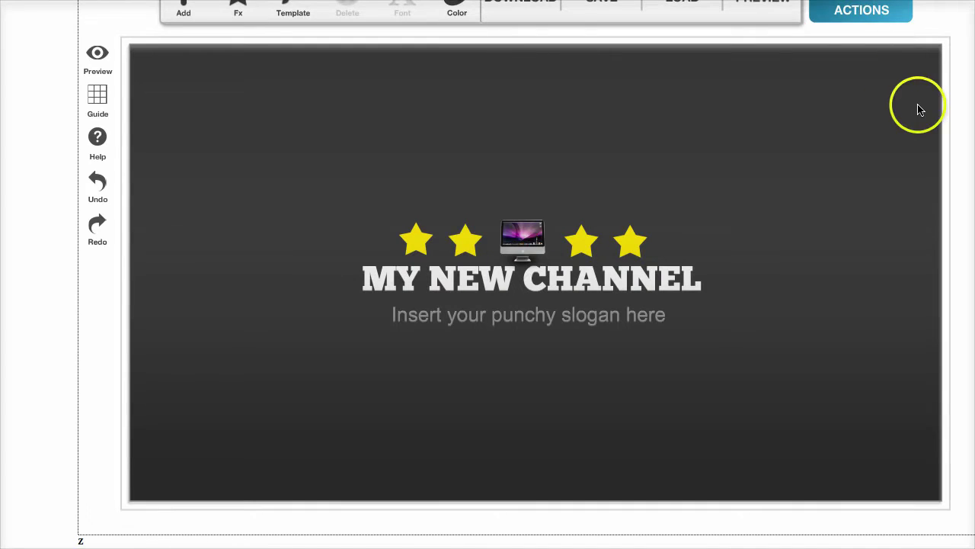
# Step: Load the Camera Review template, giving the orange Camera Reviews banner with cameras
pyautogui.scroll(3, 918, 109)
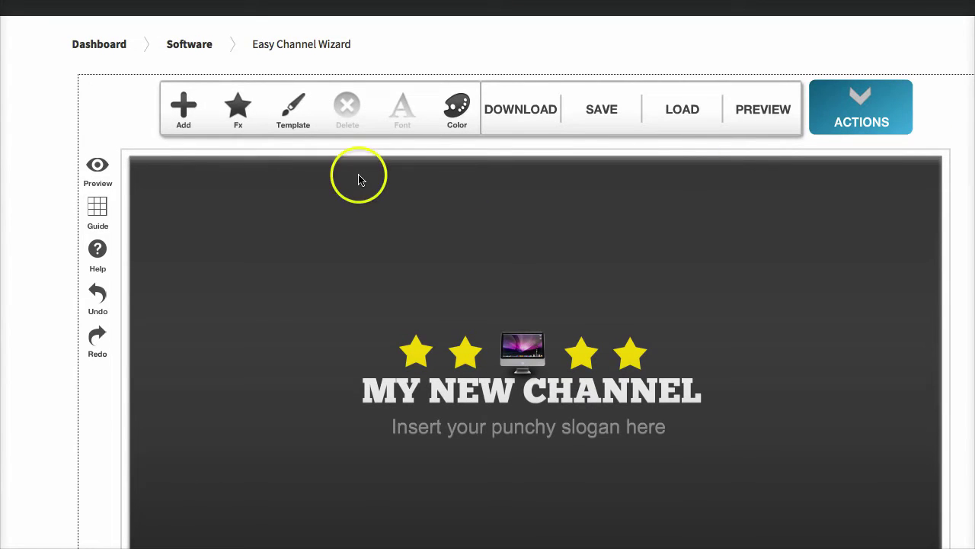
pyautogui.click(297, 110)
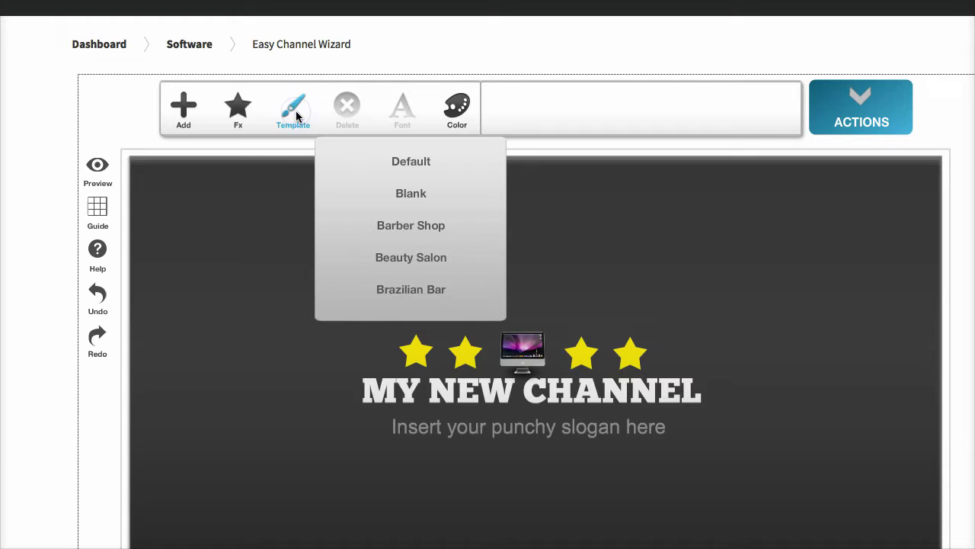
pyautogui.scroll(-3, 338, 146)
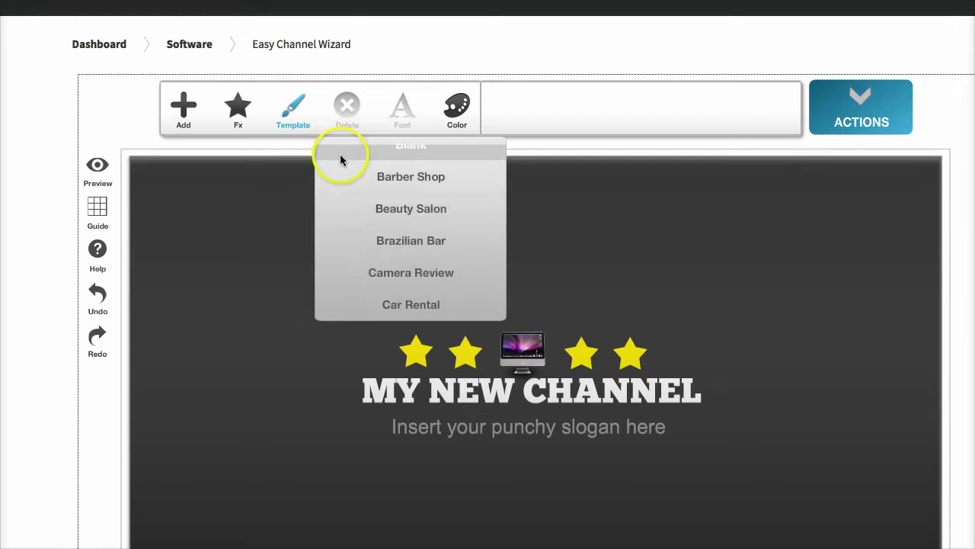
pyautogui.scroll(-2, 341, 163)
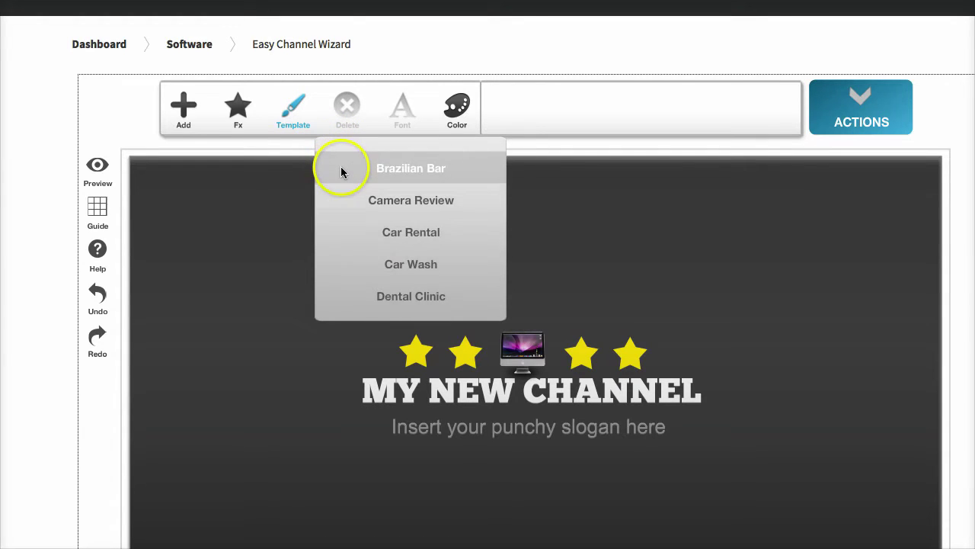
pyautogui.click(341, 175)
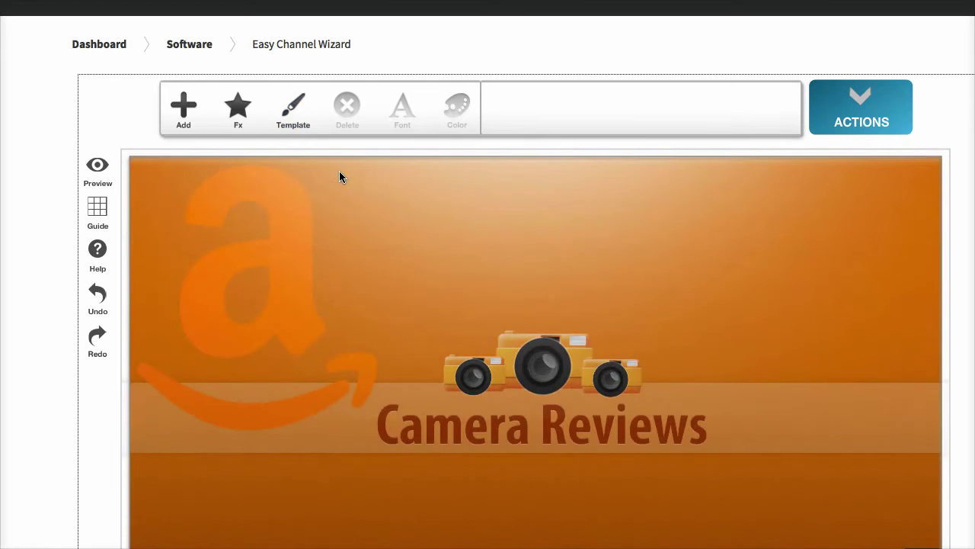
pyautogui.scroll(-1, 341, 176)
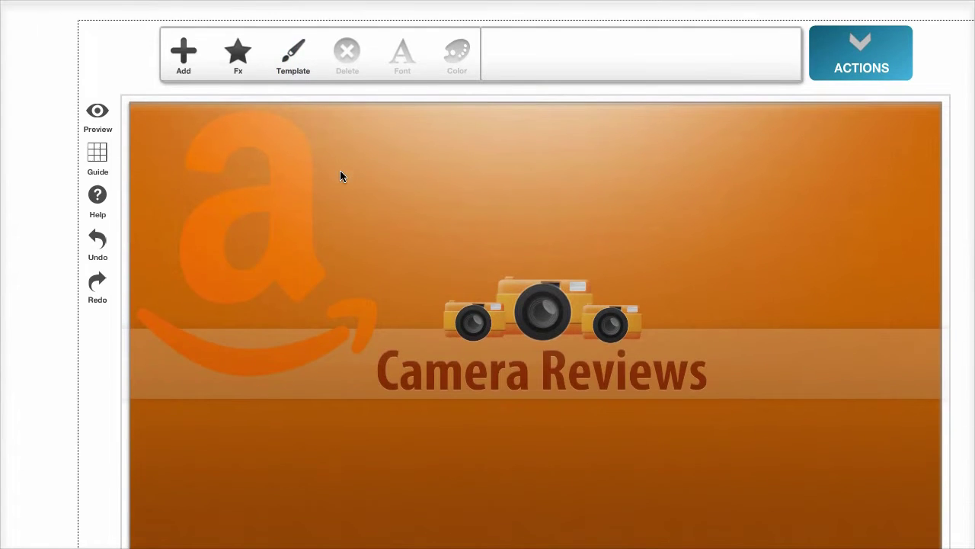
# Step: Show the Wide Screens, Text and Logo Area, and Television guides, then display the help tips
pyautogui.click(98, 153)
pyautogui.scroll(-1, 99, 153)
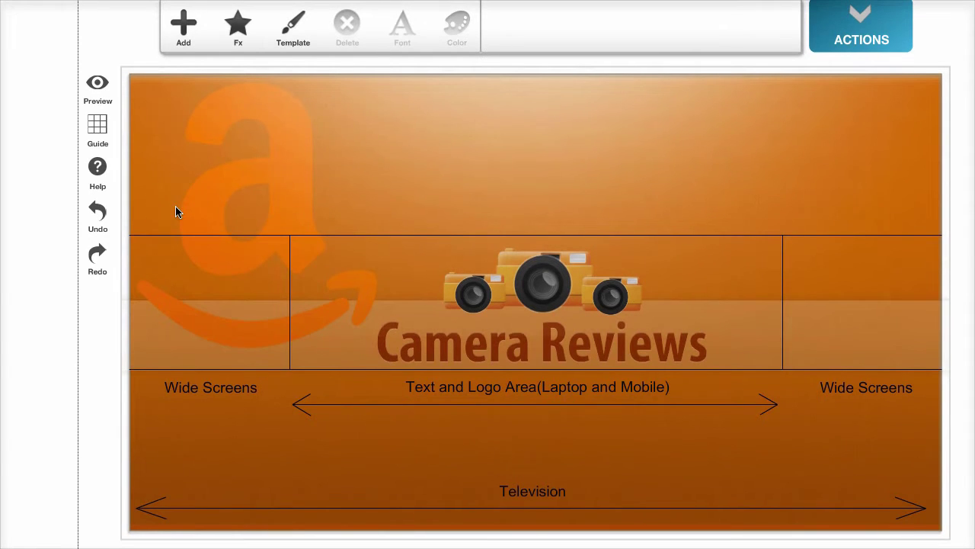
pyautogui.scroll(1, 135, 197)
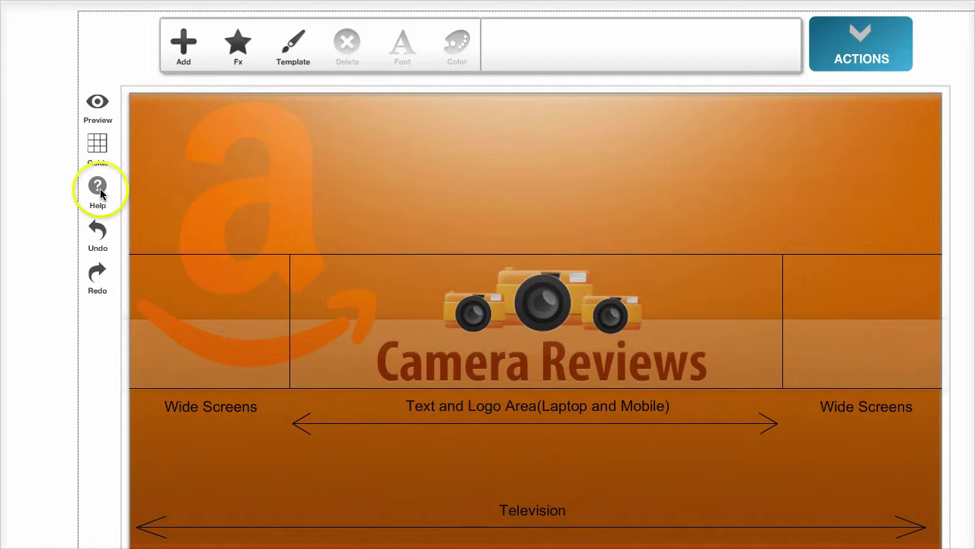
pyautogui.click(97, 188)
# Step: Dismiss the help tips and load the marketing-expert personal template
pyautogui.click(100, 190)
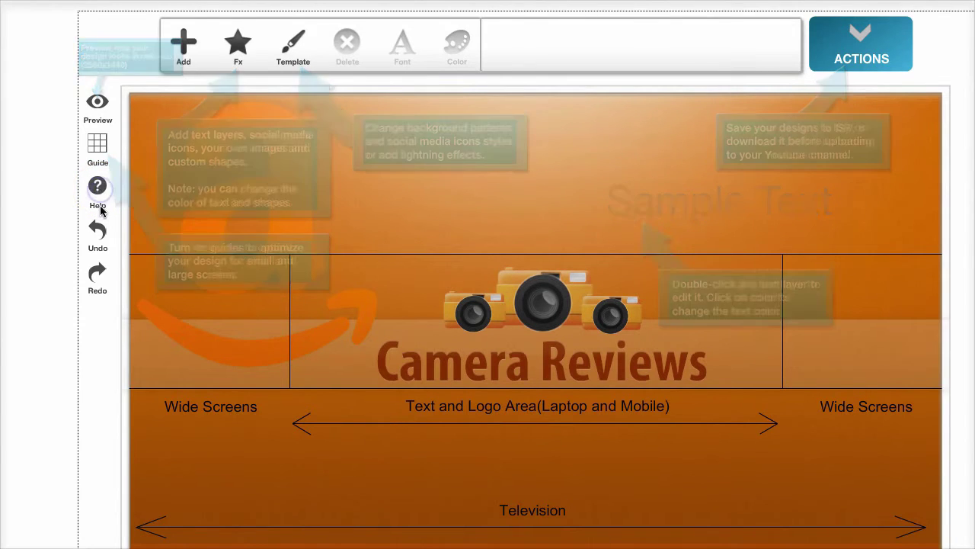
pyautogui.click(280, 47)
pyautogui.scroll(2, 326, 96)
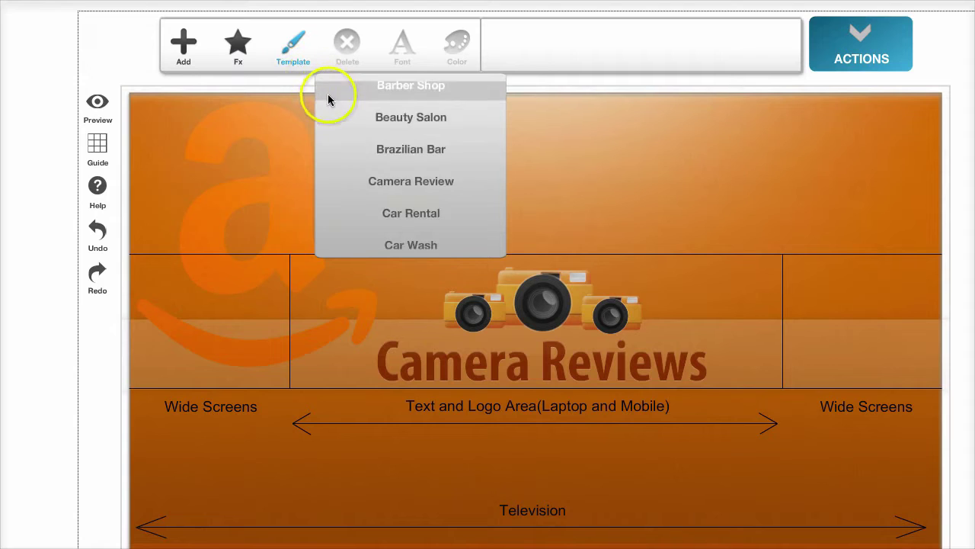
pyautogui.scroll(-3, 326, 99)
pyautogui.scroll(-4, 329, 114)
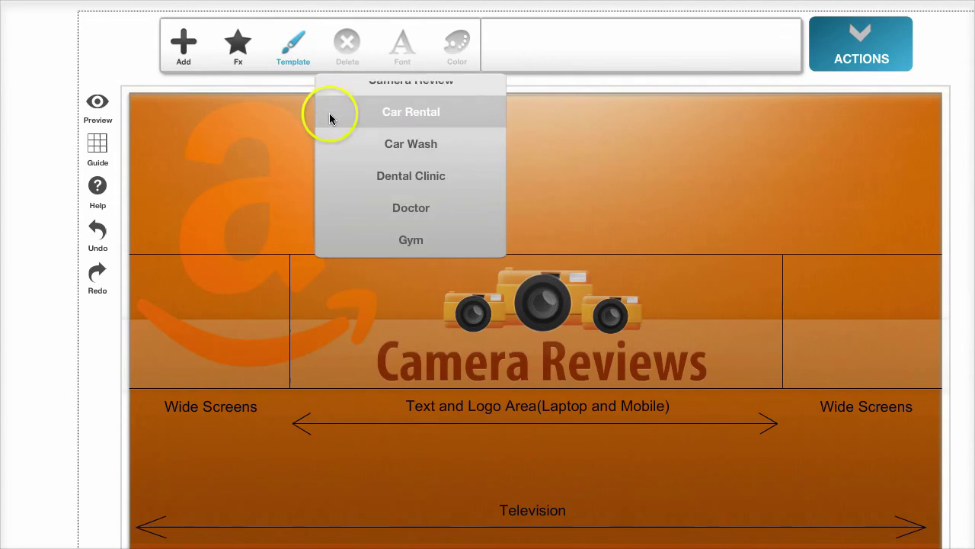
pyautogui.scroll(-3, 334, 141)
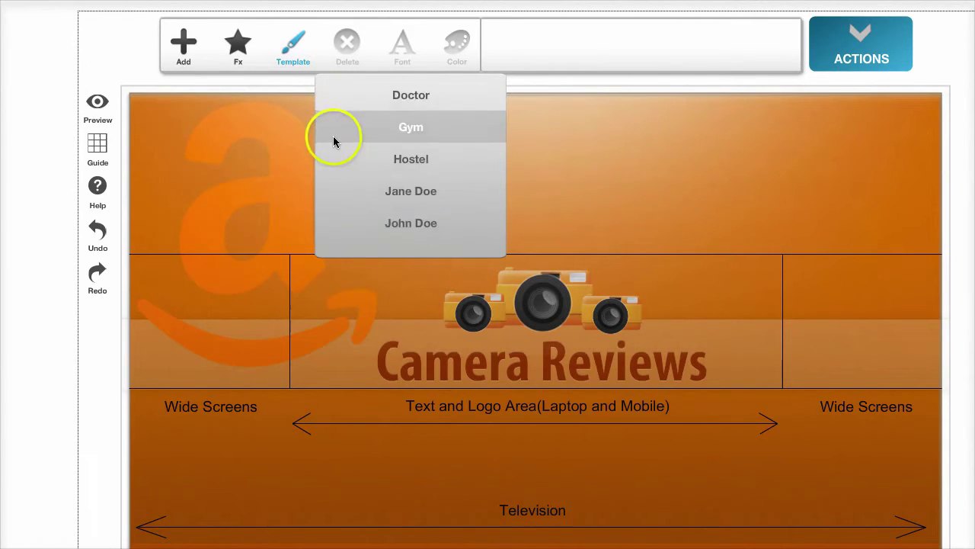
pyautogui.click(337, 152)
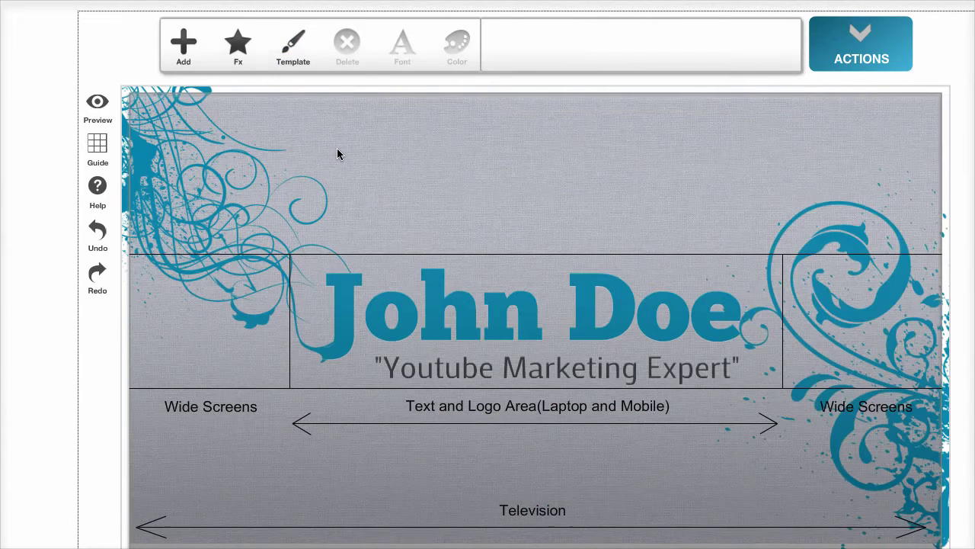
# Step: Move the name heading to the top and the swirl graphic to the banner centre
pyautogui.click(414, 290)
pyautogui.moveTo(414, 290); pyautogui.dragTo(469, 128)
pyautogui.moveTo(163, 196); pyautogui.dragTo(446, 350)
pyautogui.click(899, 311)
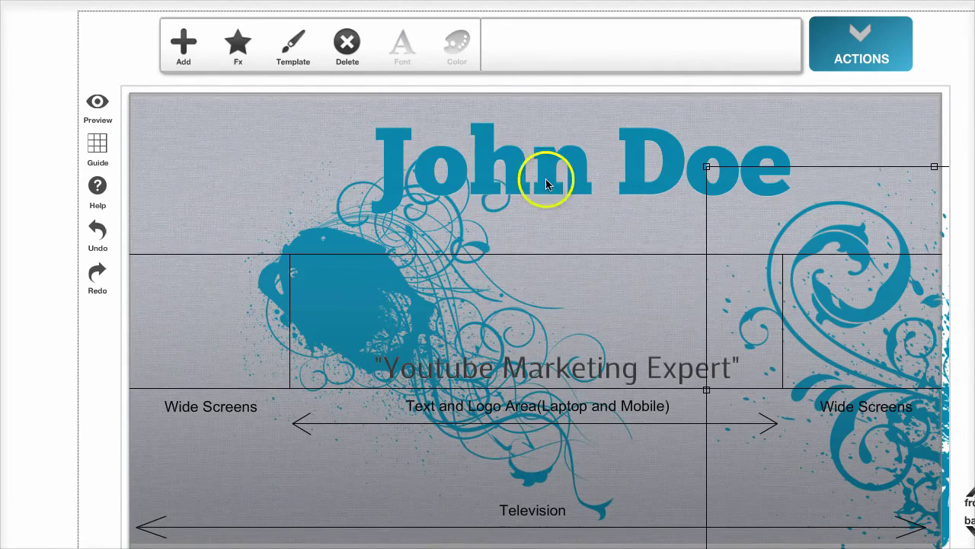
# Step: Load the Pizza template, showing PIZZA FAST on wooden planks
pyautogui.click(294, 40)
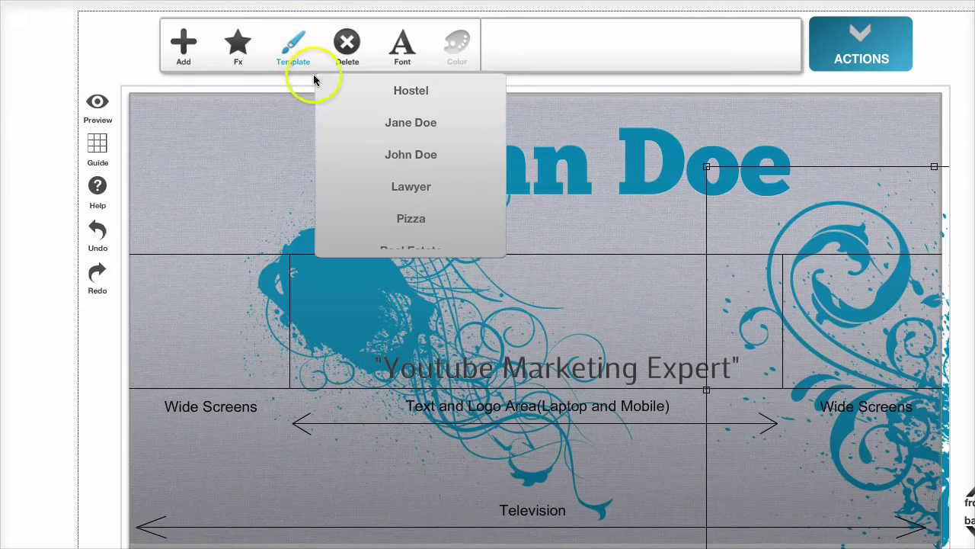
pyautogui.scroll(3, 338, 104)
pyautogui.scroll(1, 343, 101)
pyautogui.scroll(-1, 344, 130)
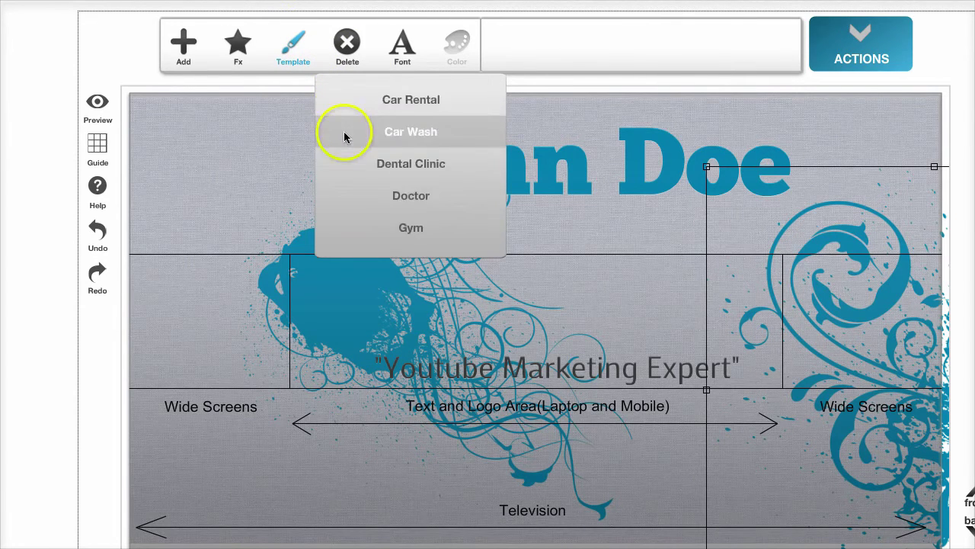
pyautogui.scroll(-5, 344, 137)
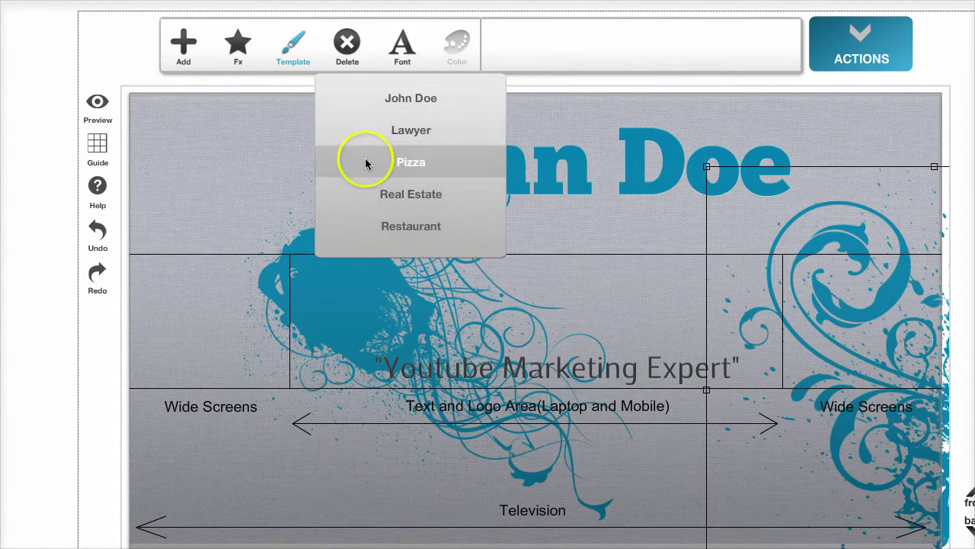
pyautogui.click(366, 163)
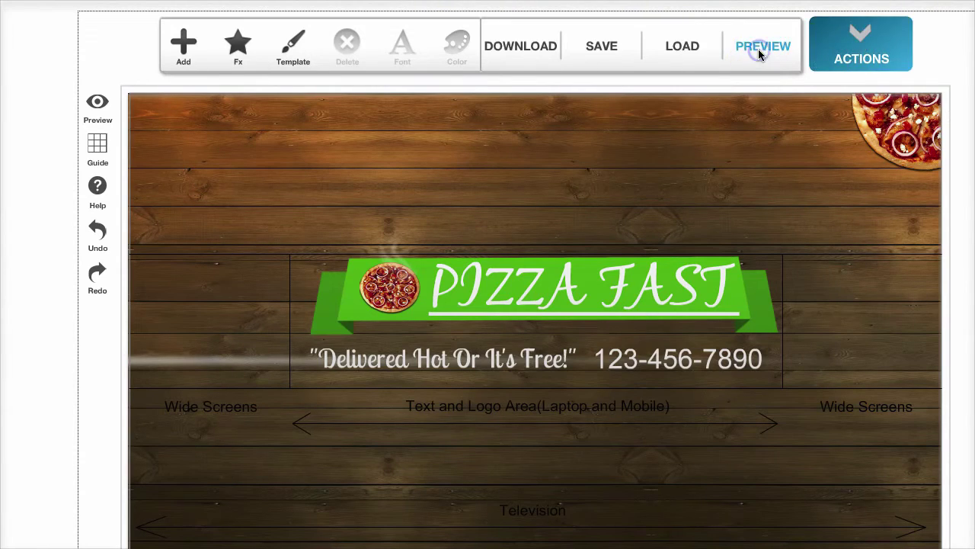
pyautogui.click(758, 49)
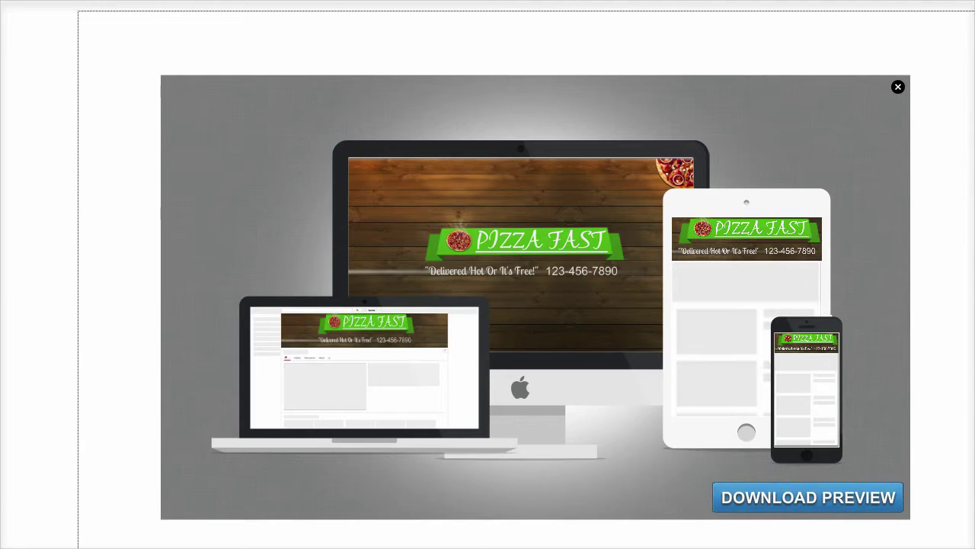
pyautogui.click(898, 86)
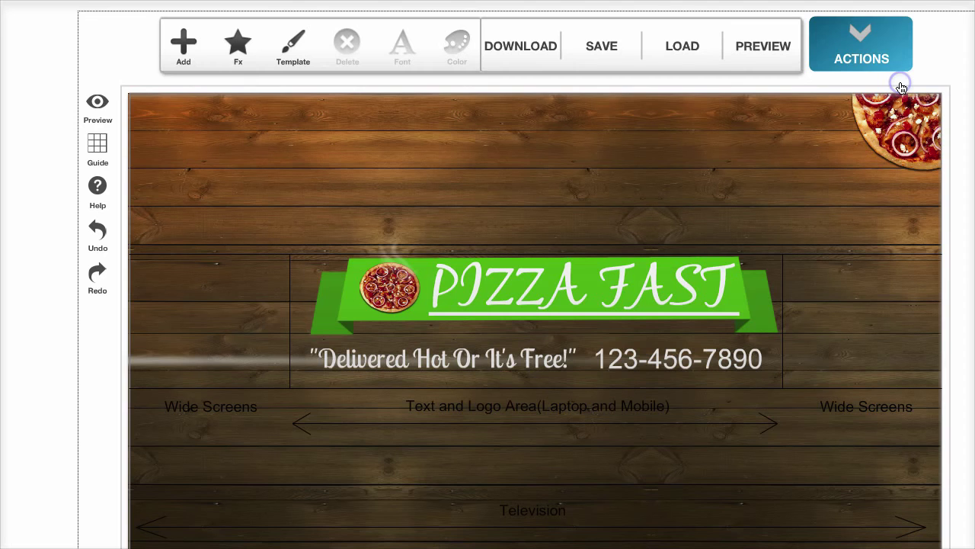
# Step: Apply The Fitness Channel template with its green runner logo and weight-loss tips tagline
pyautogui.click(289, 39)
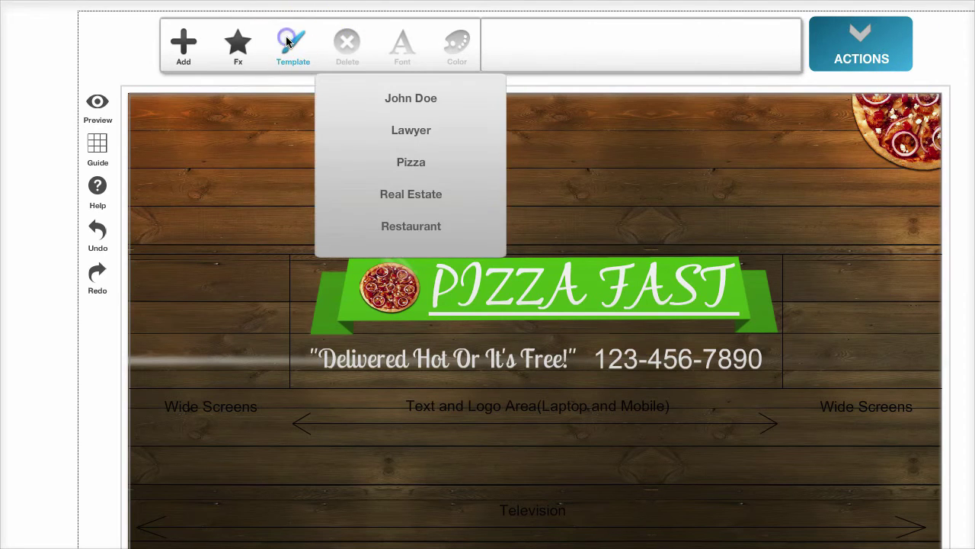
pyautogui.scroll(3, 331, 110)
pyautogui.scroll(-5, 331, 114)
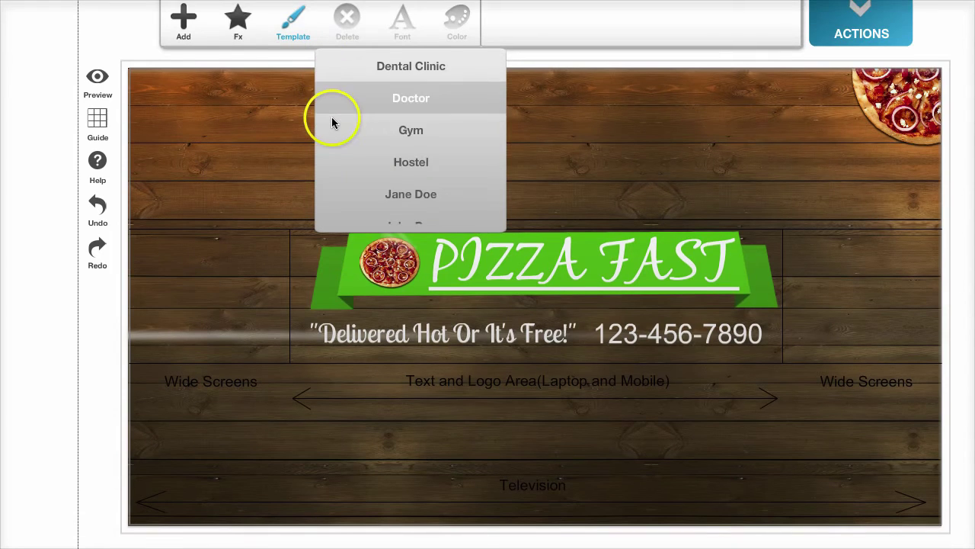
pyautogui.scroll(-4, 342, 122)
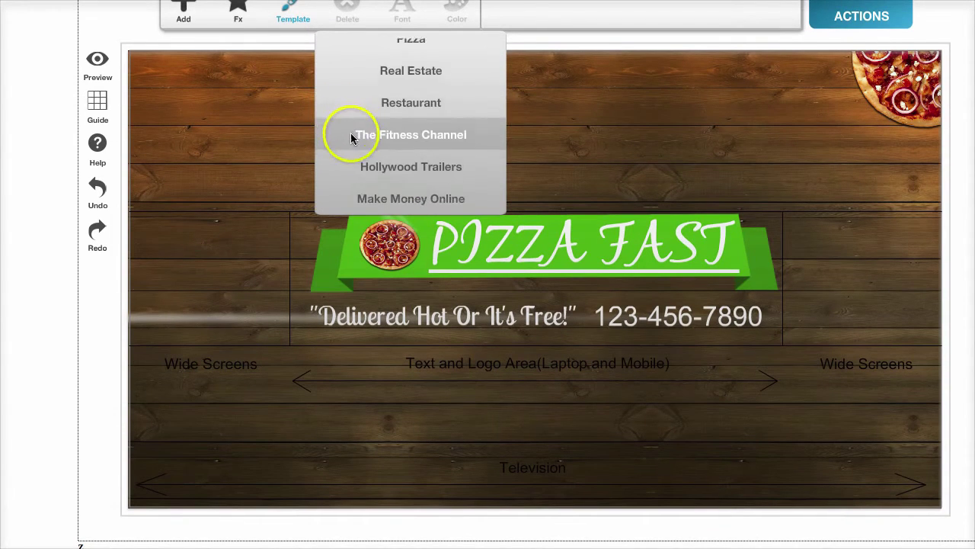
pyautogui.scroll(-5, 358, 147)
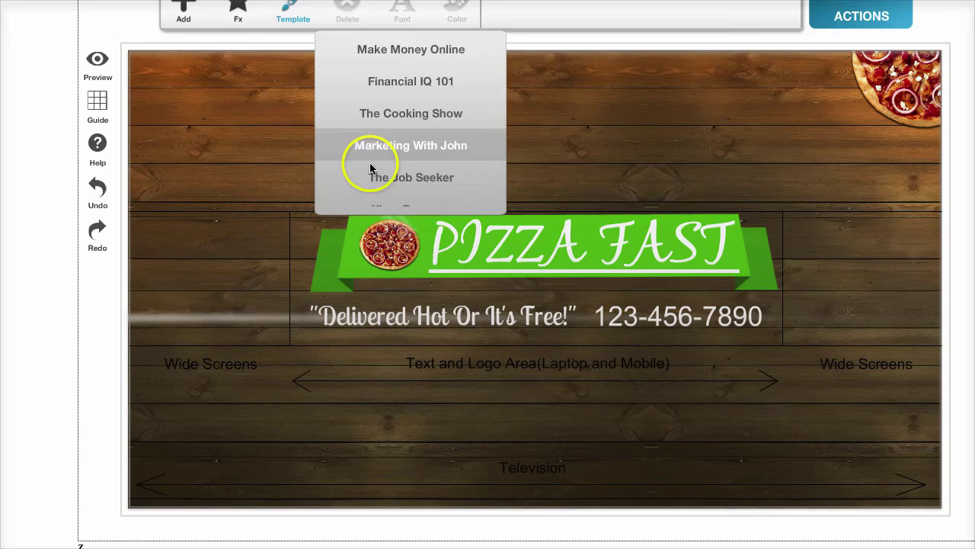
pyautogui.scroll(-6, 369, 178)
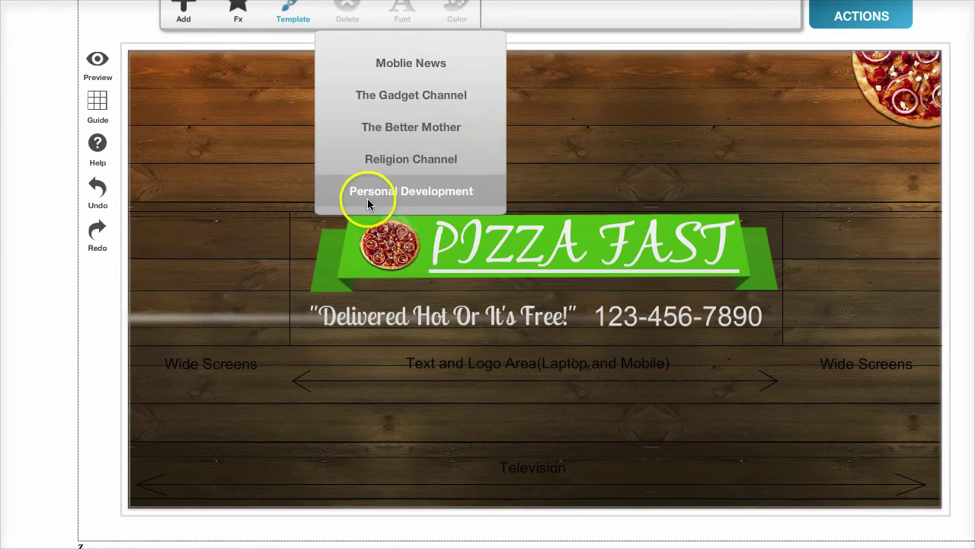
pyautogui.scroll(-1, 367, 201)
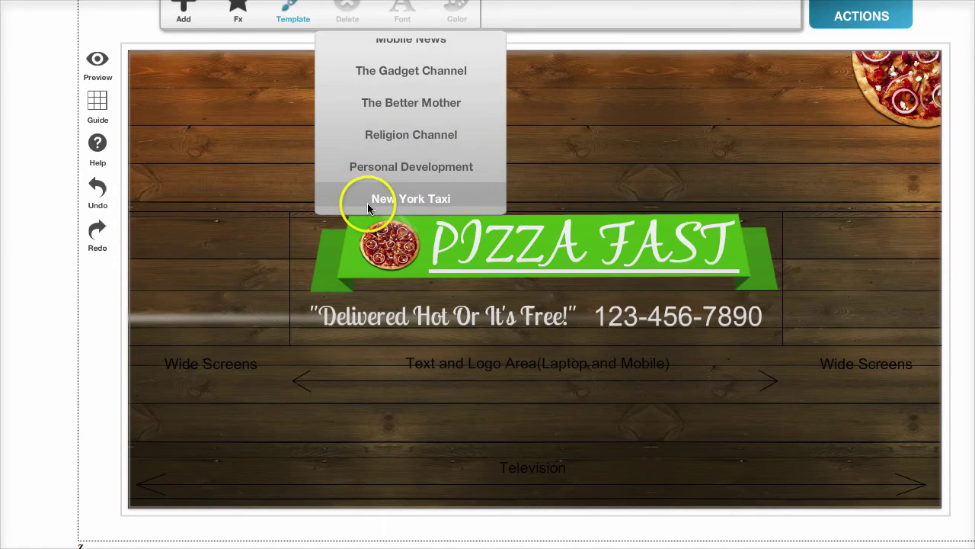
pyautogui.scroll(2, 367, 203)
pyautogui.scroll(5, 368, 200)
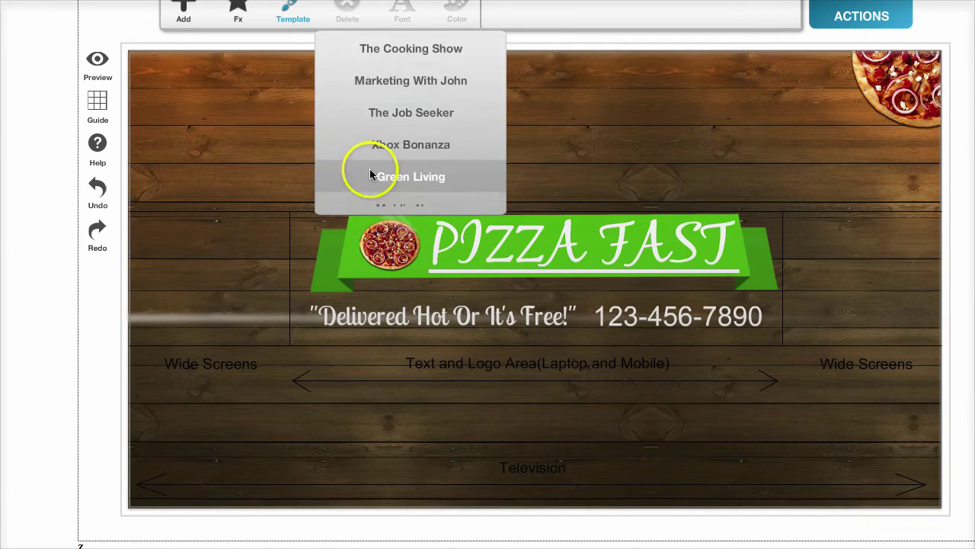
pyautogui.scroll(4, 369, 165)
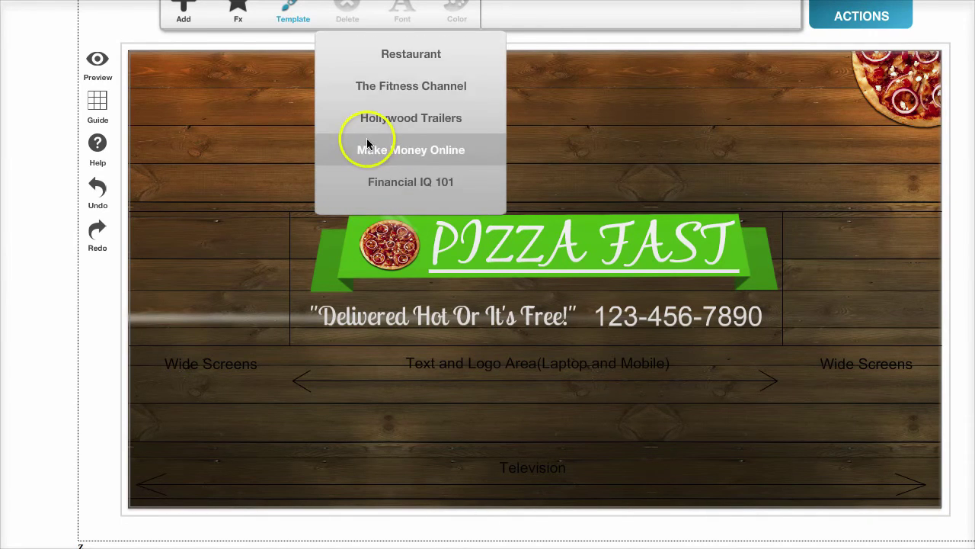
pyautogui.scroll(1, 367, 138)
pyautogui.click(369, 131)
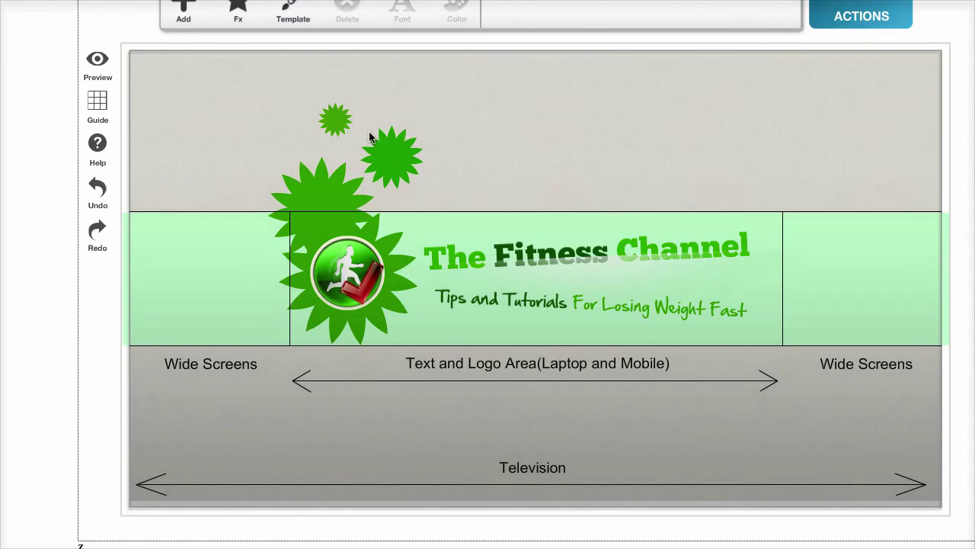
pyautogui.scroll(1, 370, 138)
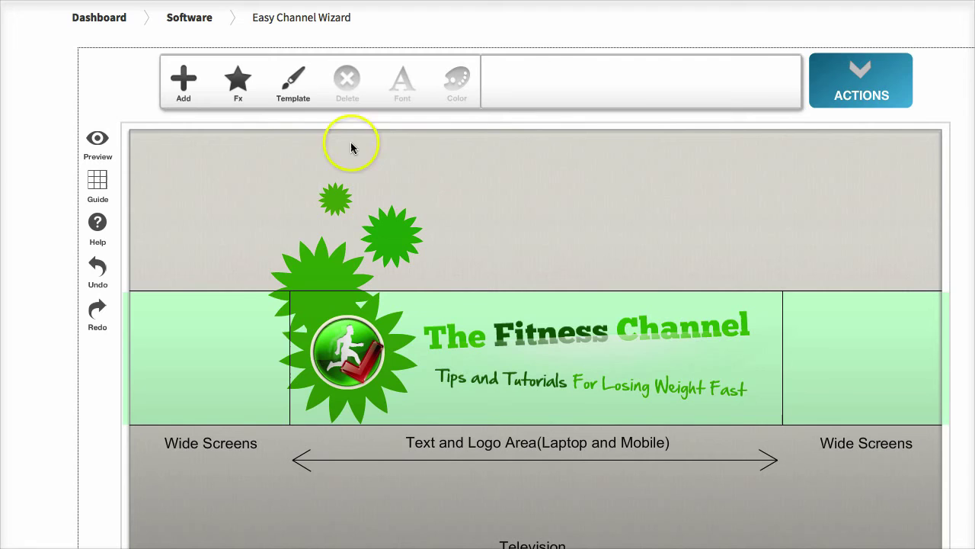
# Step: From Add > SOCIAL, place Facebook, Twitter, LinkedIn, Google+ and Pinterest badges under the banner
pyautogui.click(184, 83)
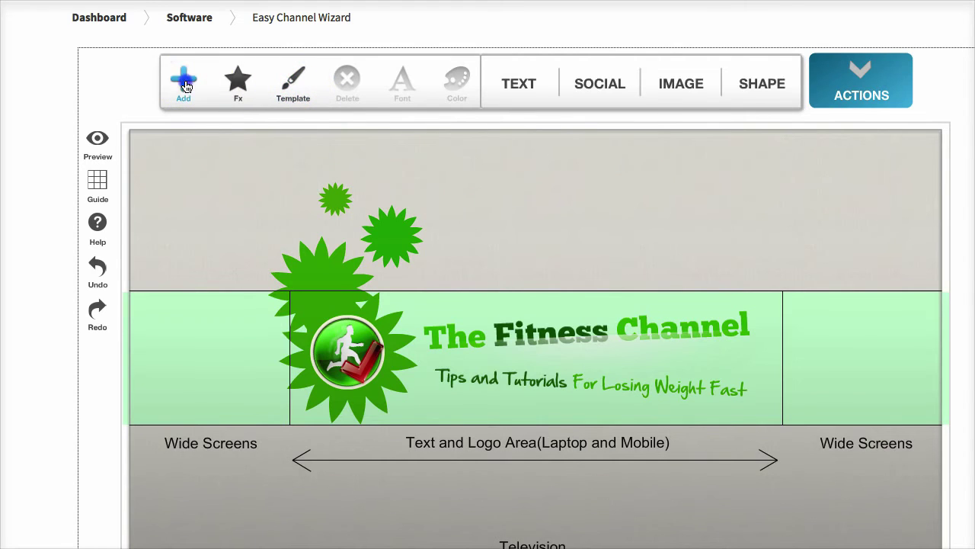
pyautogui.click(602, 86)
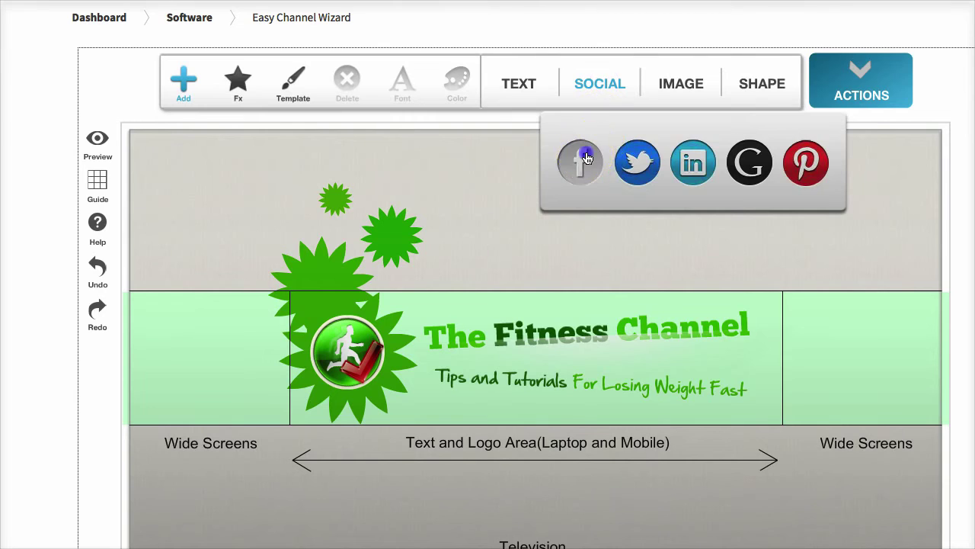
pyautogui.click(586, 158)
pyautogui.click(599, 84)
pyautogui.click(634, 160)
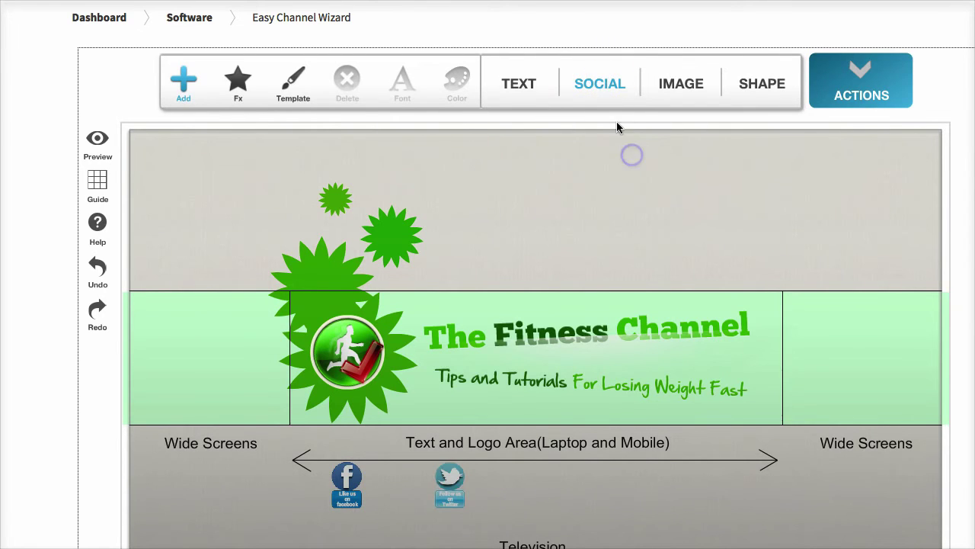
pyautogui.click(599, 83)
pyautogui.click(688, 157)
pyautogui.click(578, 79)
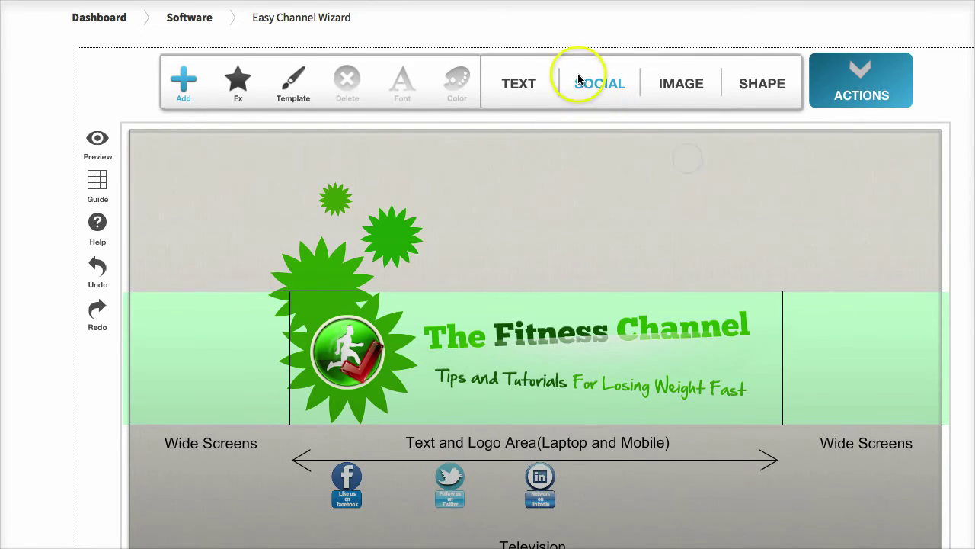
pyautogui.click(758, 167)
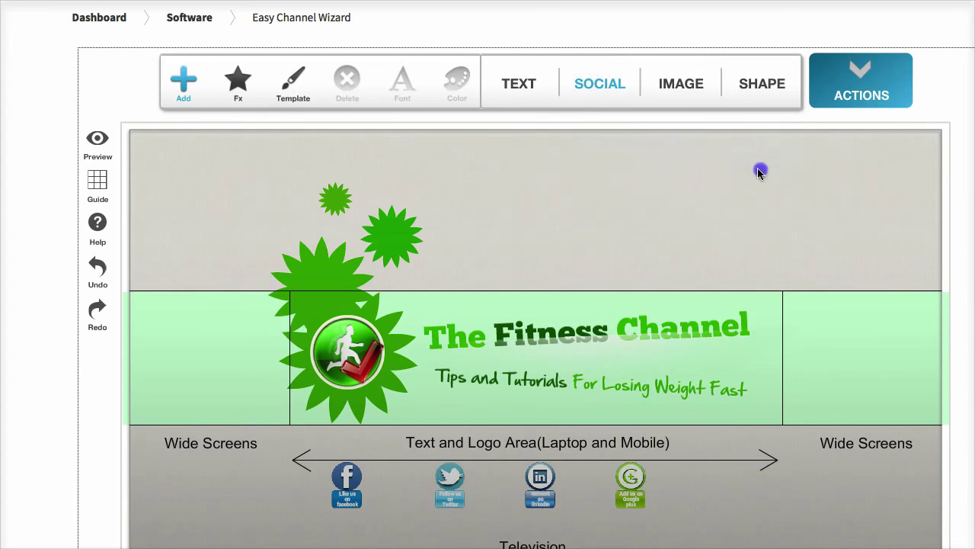
pyautogui.click(584, 84)
pyautogui.click(806, 166)
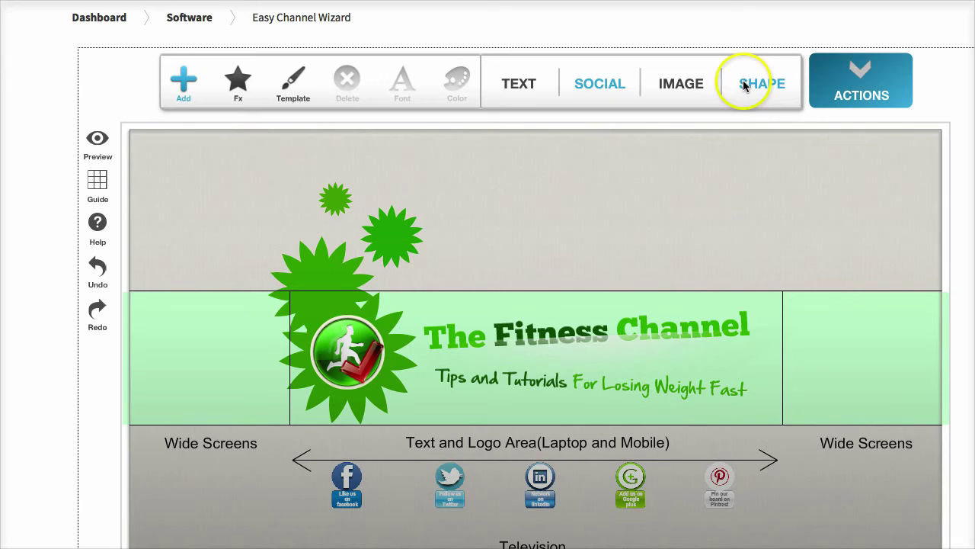
pyautogui.click(859, 90)
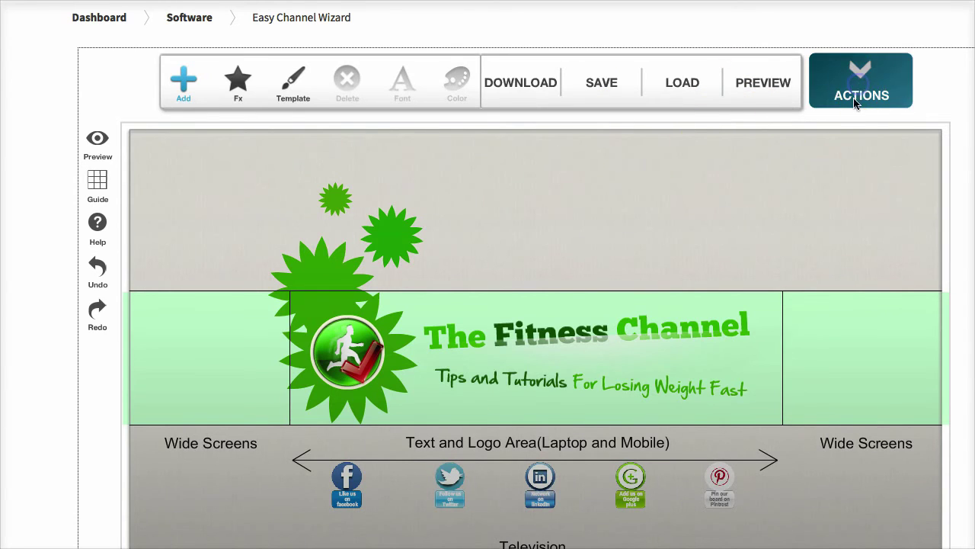
pyautogui.click(778, 87)
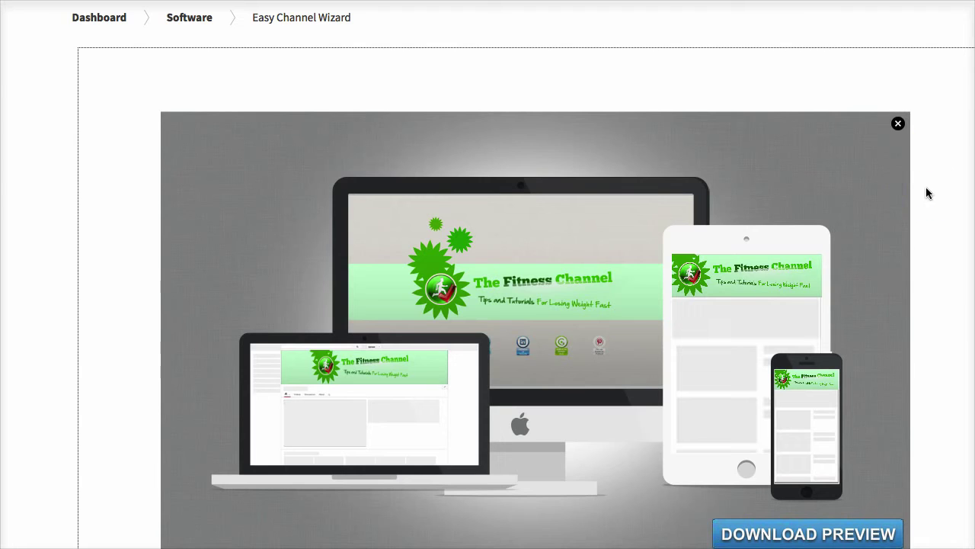
pyautogui.click(899, 123)
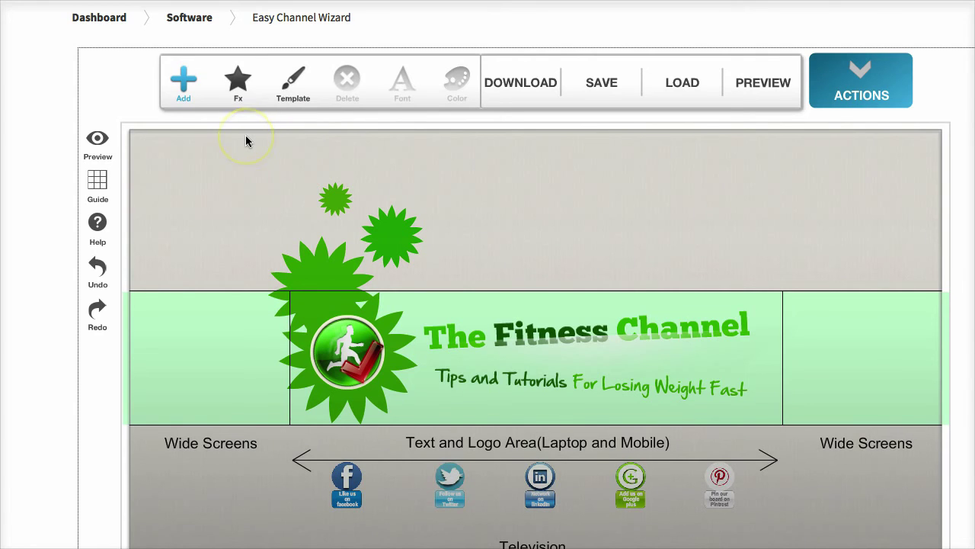
# Step: Clear the canvas by applying the Blank template
pyautogui.click(293, 79)
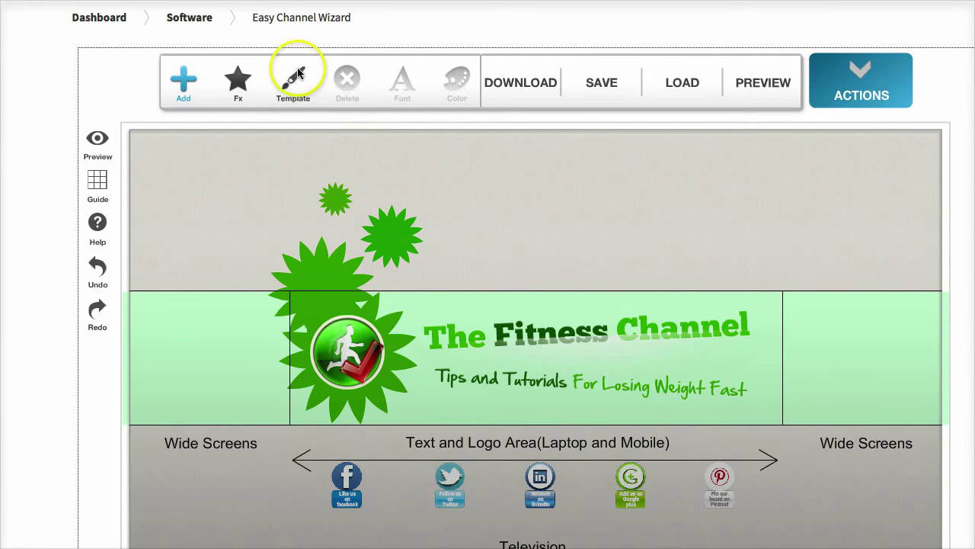
pyautogui.scroll(5, 372, 137)
pyautogui.scroll(2, 374, 131)
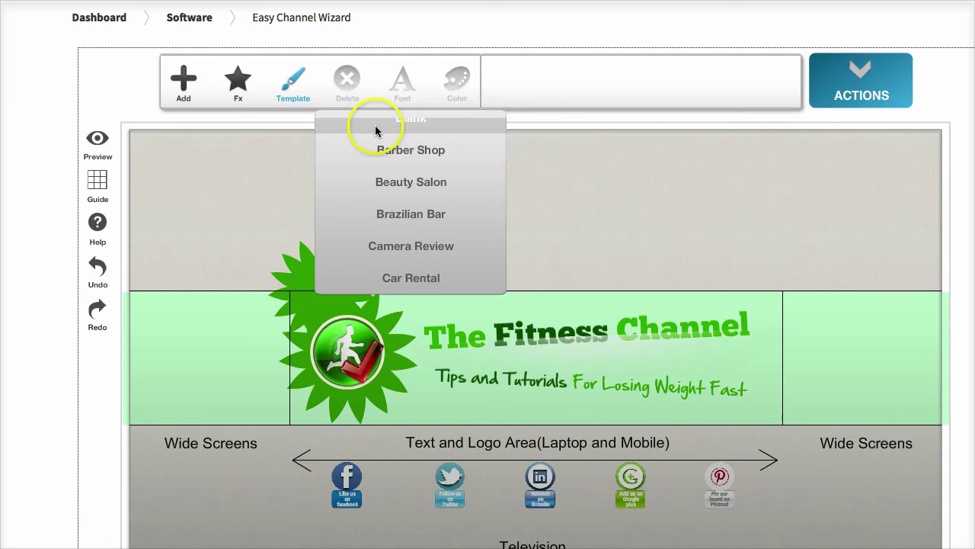
pyautogui.click(376, 124)
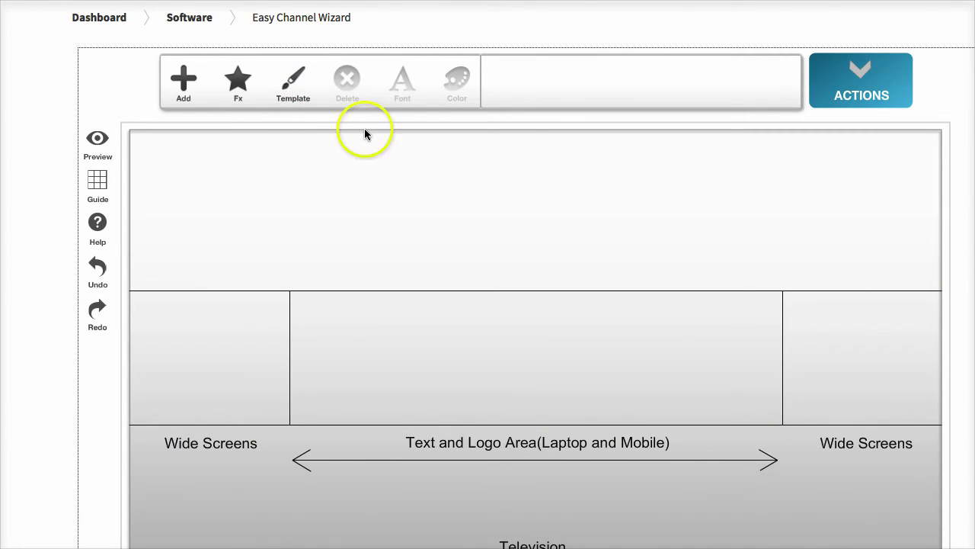
# Step: Apply the Brazilian Bar template
pyautogui.click(300, 93)
pyautogui.scroll(-3, 319, 126)
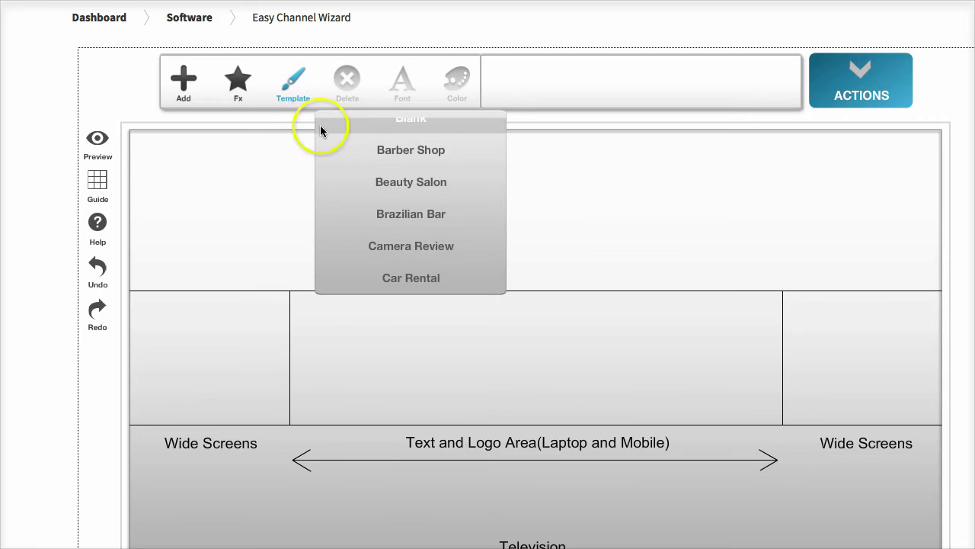
pyautogui.click(324, 142)
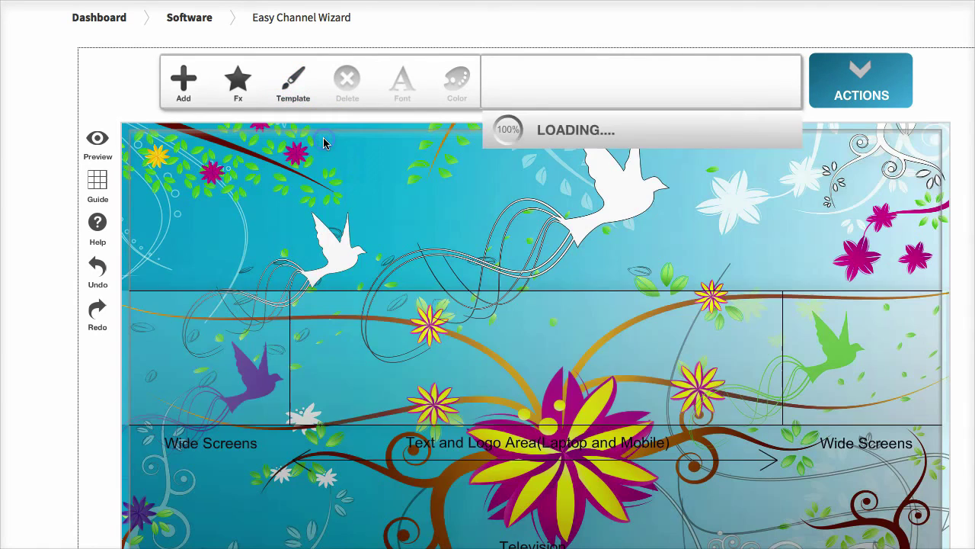
# Step: Apply the Doctor template, a blue medical design with a physician icon
pyautogui.click(298, 90)
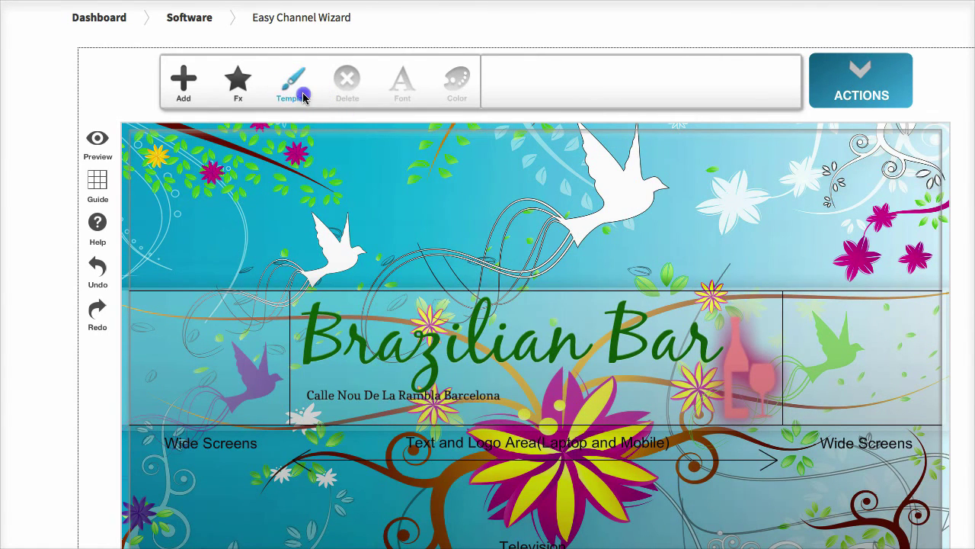
pyautogui.scroll(-3, 338, 148)
pyautogui.scroll(-1, 344, 165)
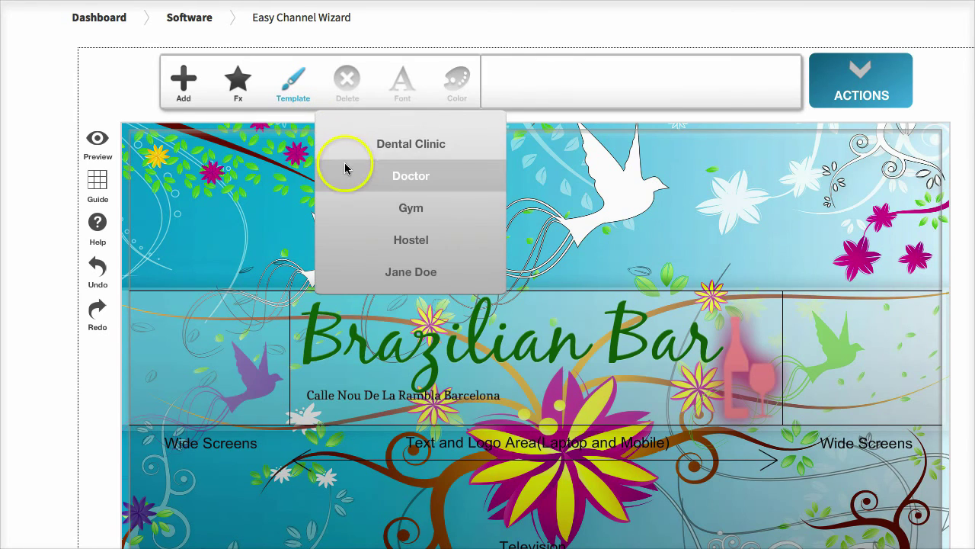
pyautogui.click(348, 172)
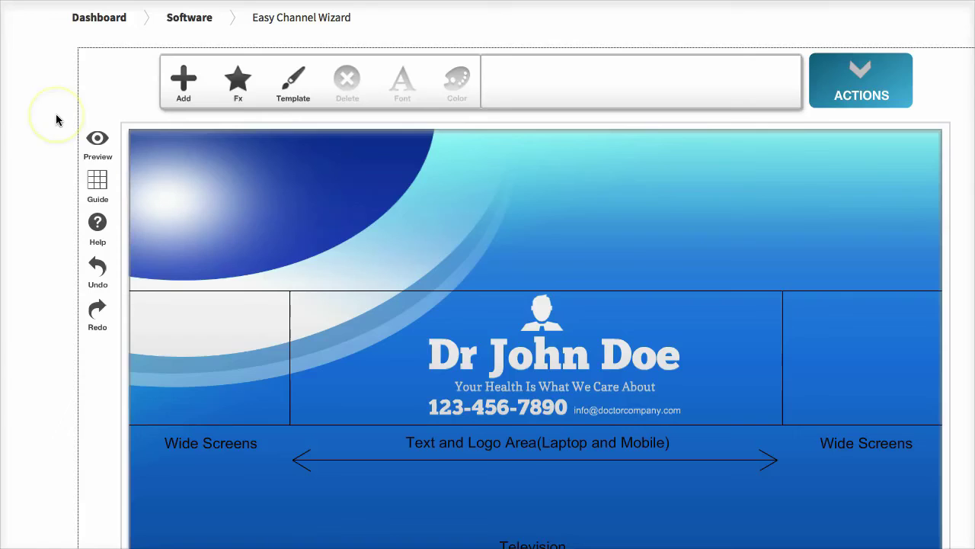
pyautogui.scroll(3, 56, 116)
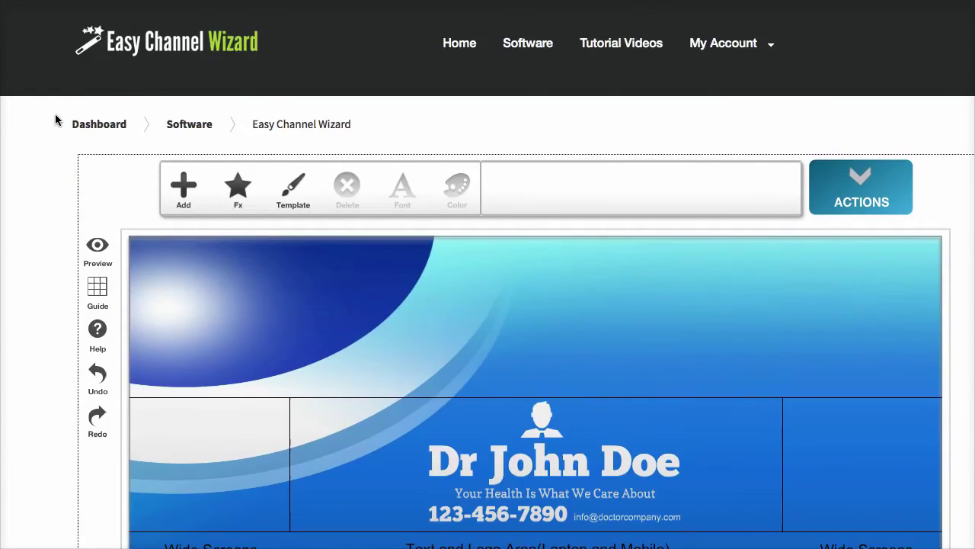